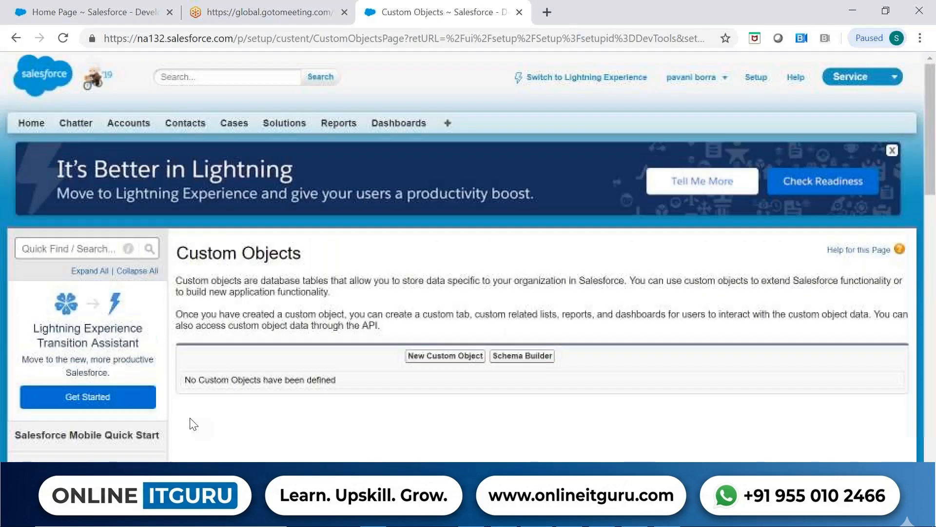
# Open the Burlington Textiles Corp of America record from the New This Week accounts view.
pyautogui.click(143, 129)
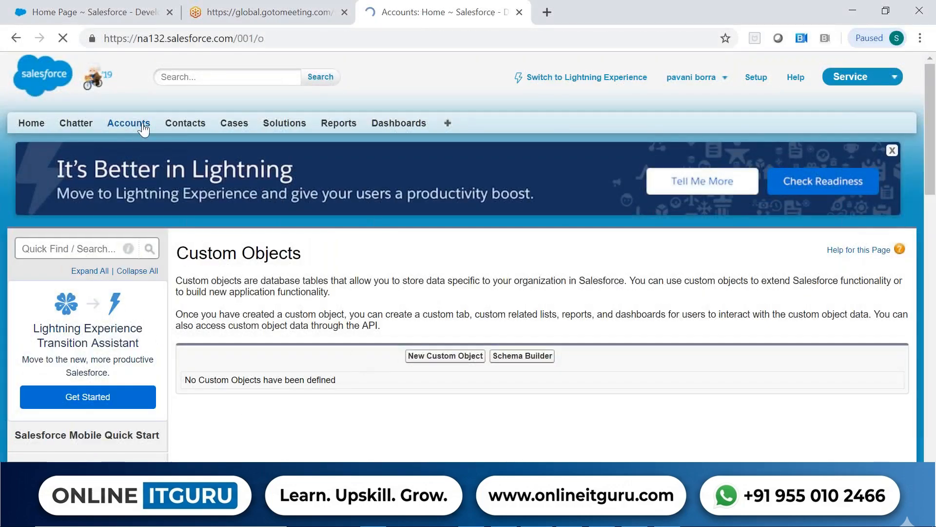
pyautogui.scroll(-3, 161, 357)
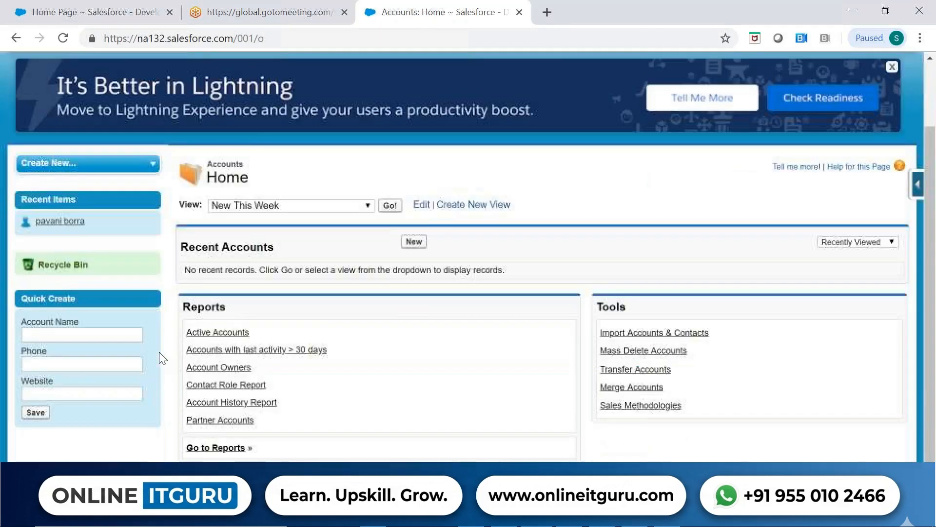
pyautogui.scroll(3, 166, 358)
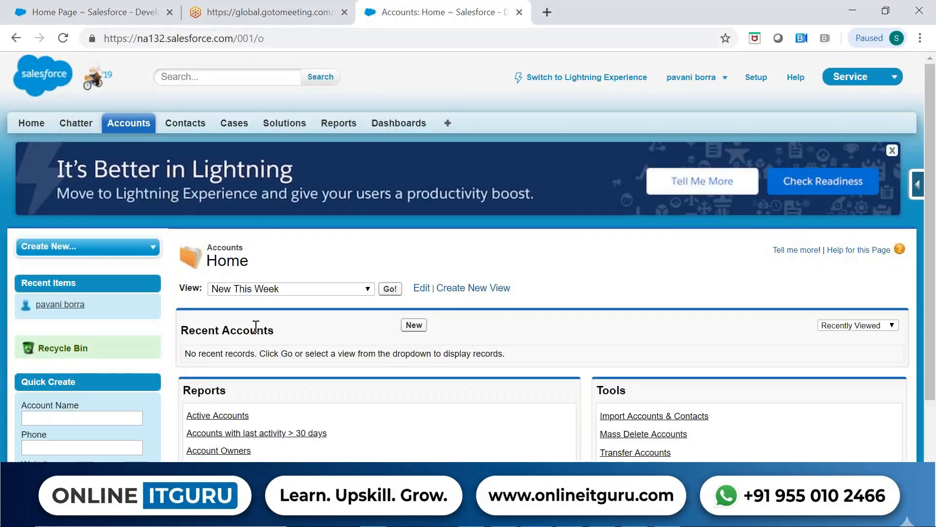
pyautogui.click(390, 289)
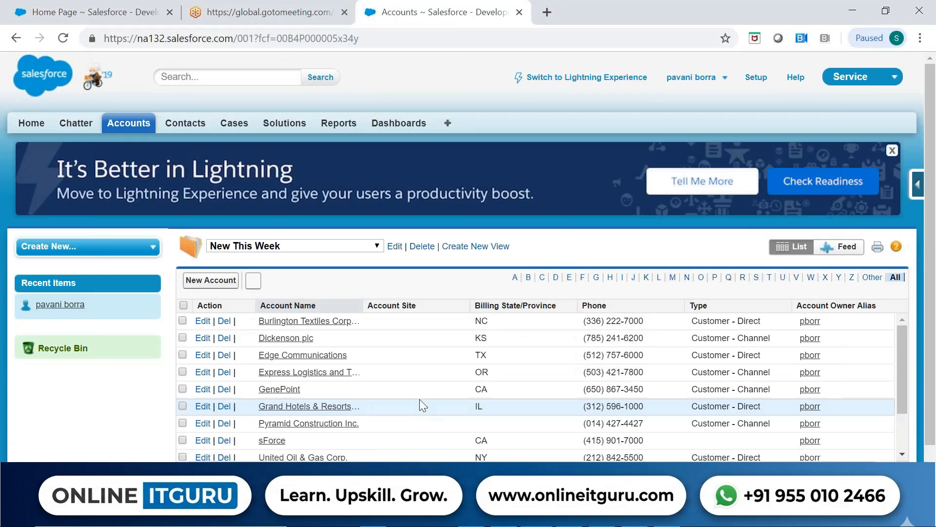
pyautogui.click(317, 321)
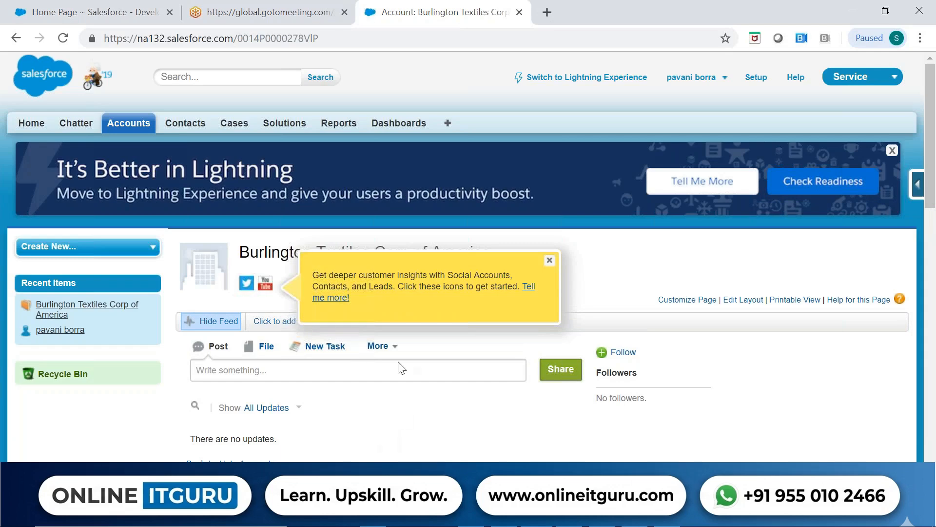
# Highlight the account's record ID in the page address and examine the account's detail fields.
pyautogui.moveTo(320, 38); pyautogui.dragTo(241, 38)
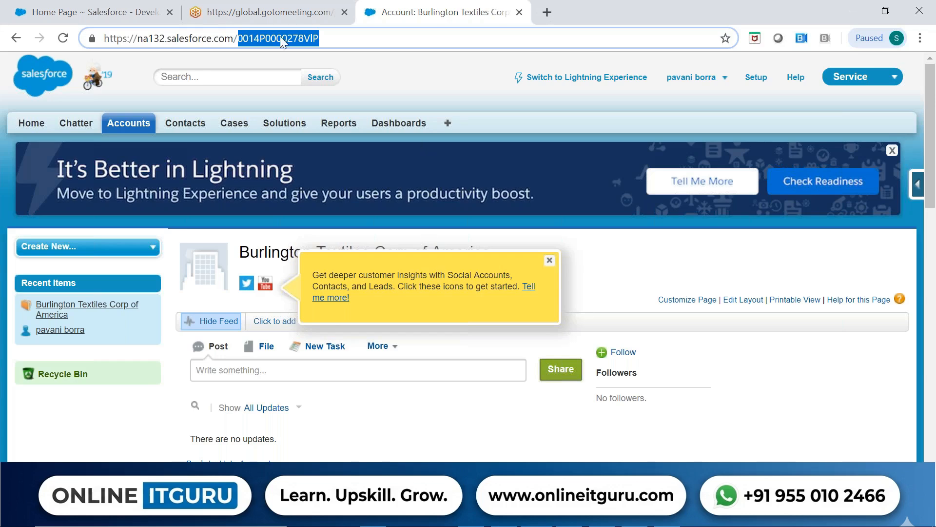
pyautogui.click(243, 39)
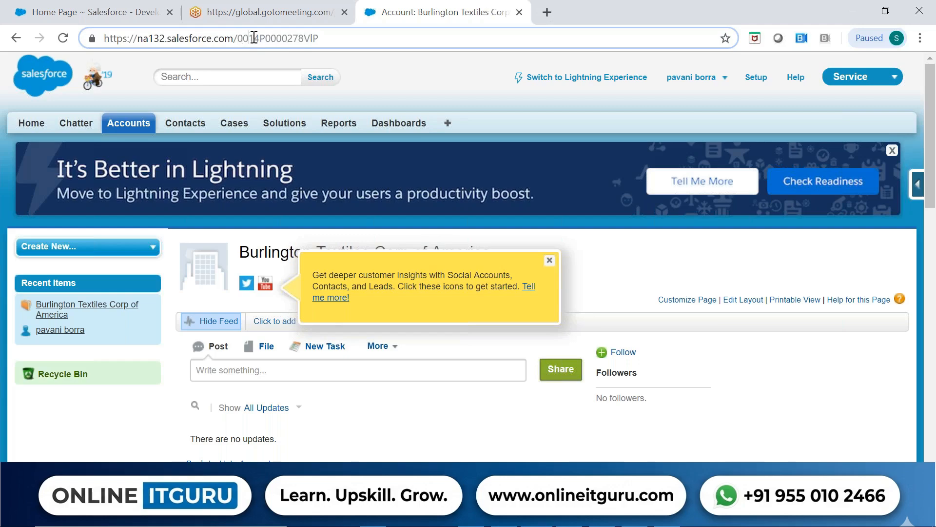
pyautogui.doubleClick(281, 38)
pyautogui.click(282, 38)
pyautogui.doubleClick(299, 38)
pyautogui.tripleClick(313, 36)
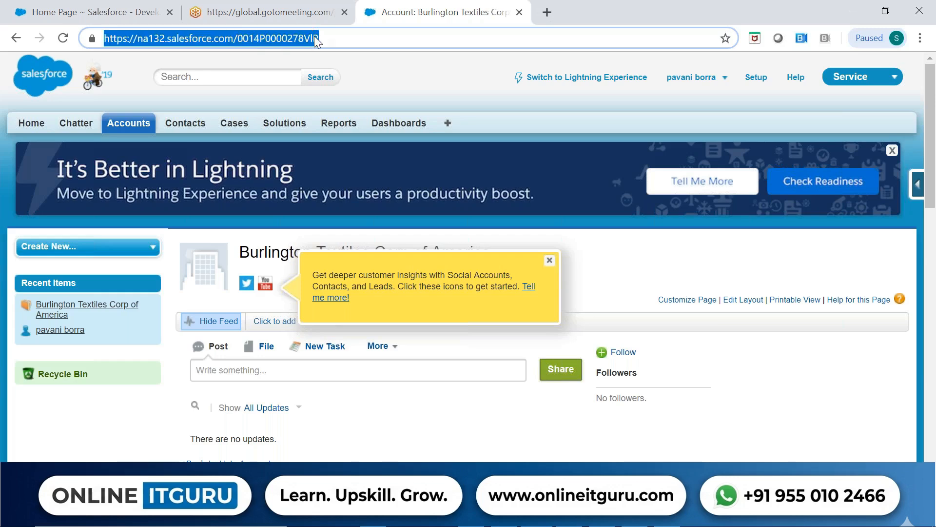
pyautogui.click(325, 36)
pyautogui.doubleClick(294, 37)
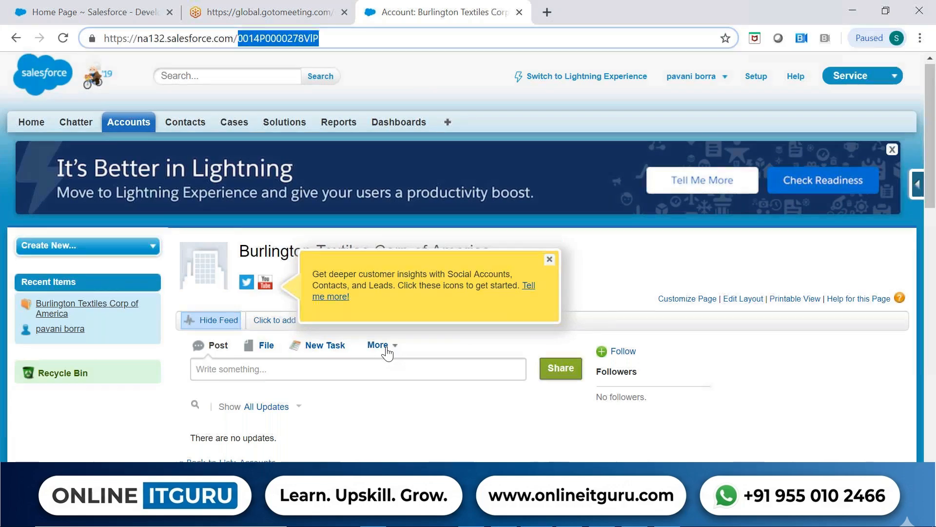
pyautogui.scroll(-5, 386, 351)
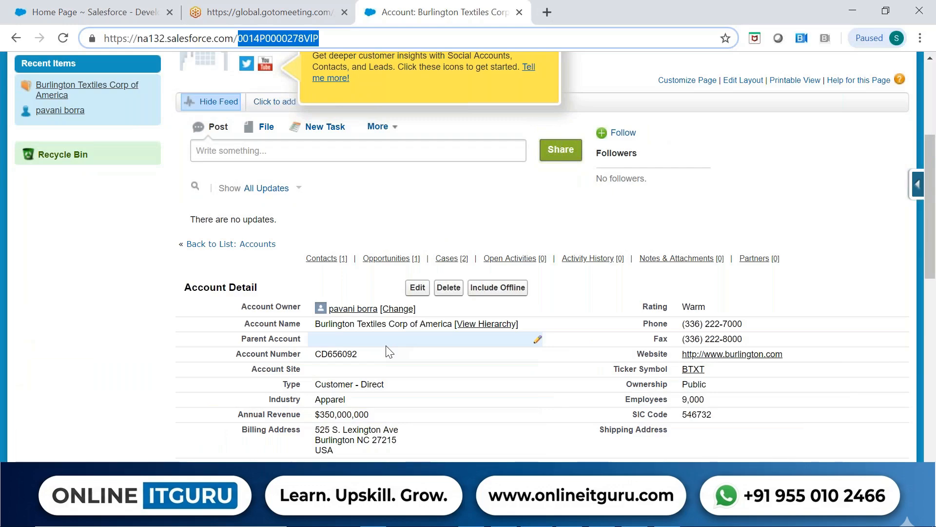
pyautogui.scroll(-4, 384, 353)
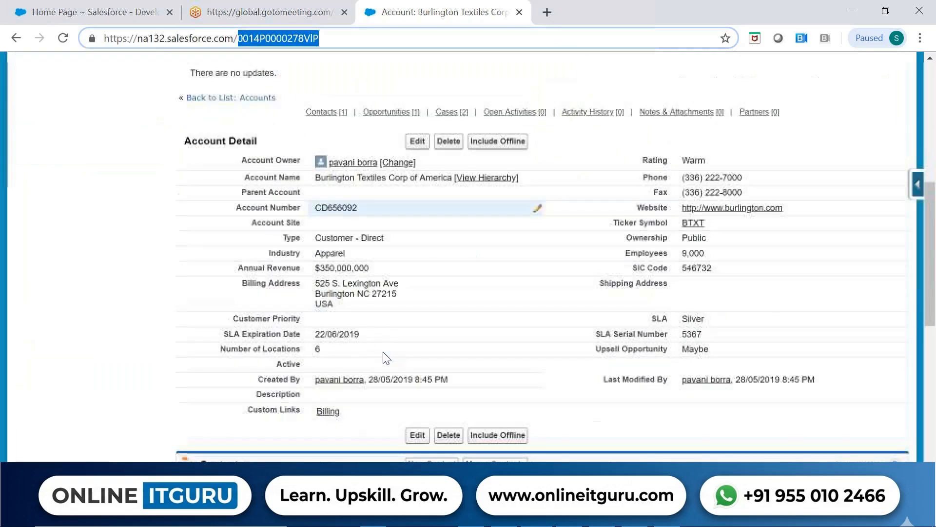
pyautogui.scroll(9, 384, 353)
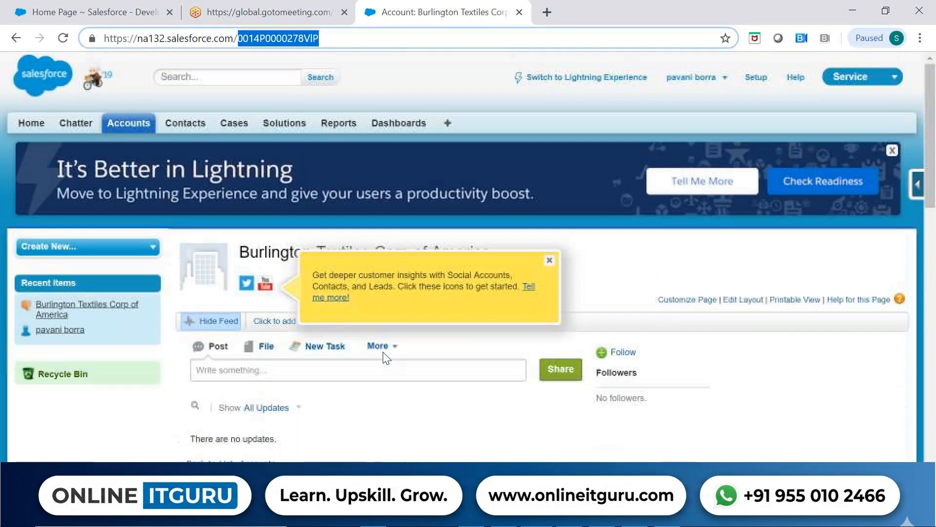
pyautogui.click(331, 33)
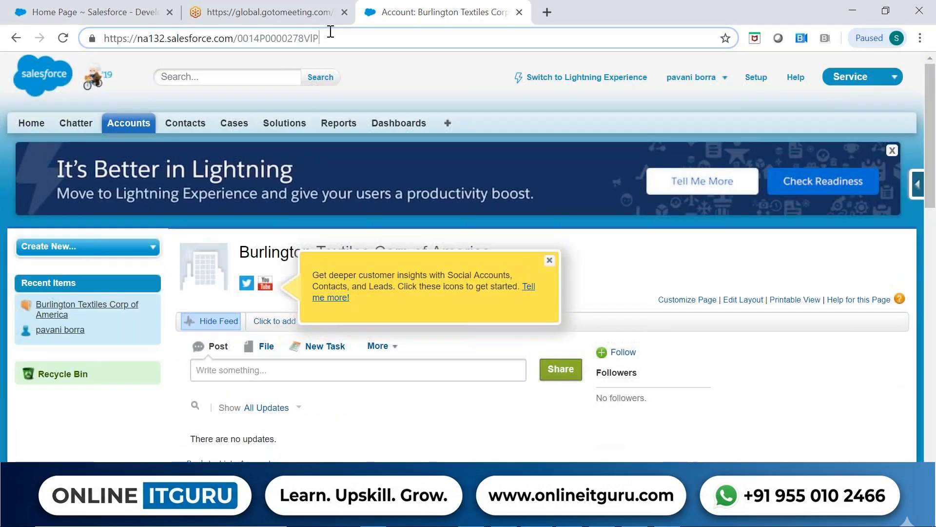
# Go to the custom objects list in Setup and start a new custom object.
pyautogui.click(761, 81)
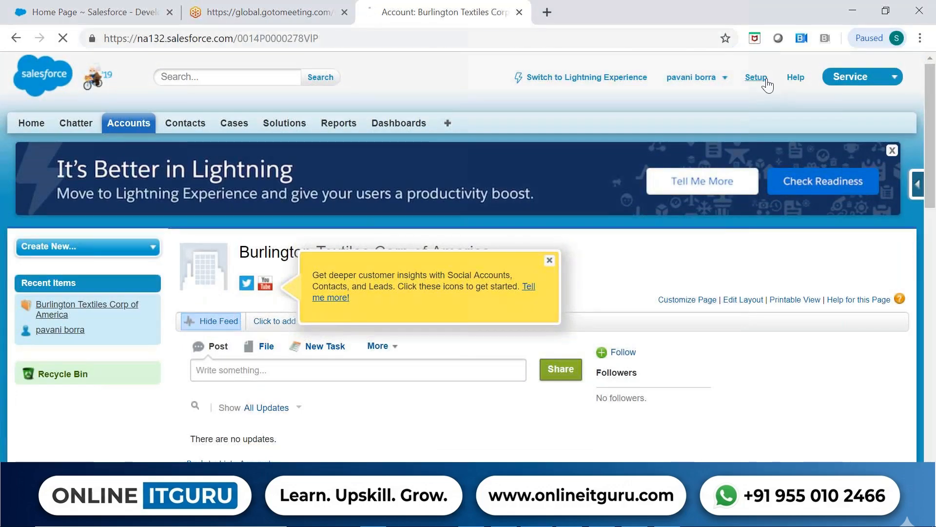
pyautogui.scroll(-8, 468, 254)
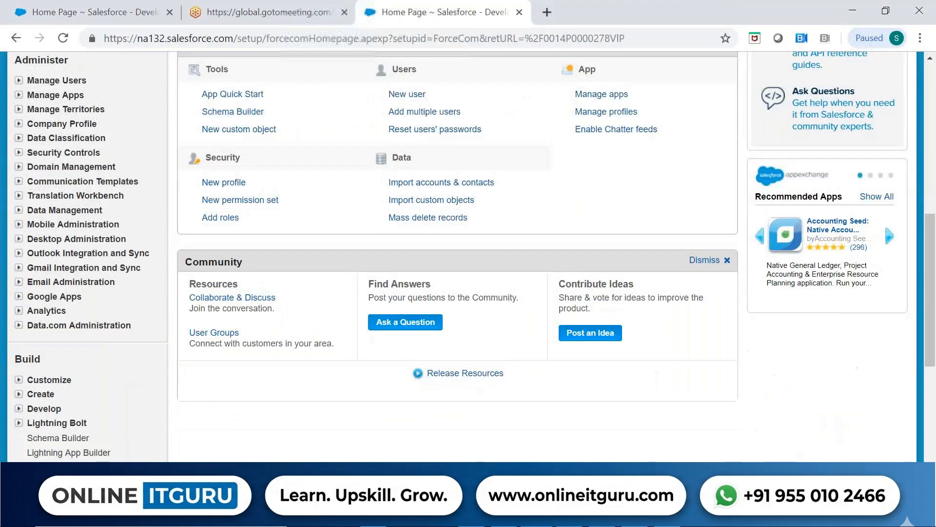
pyautogui.scroll(-6, 23, 103)
pyautogui.click(22, 105)
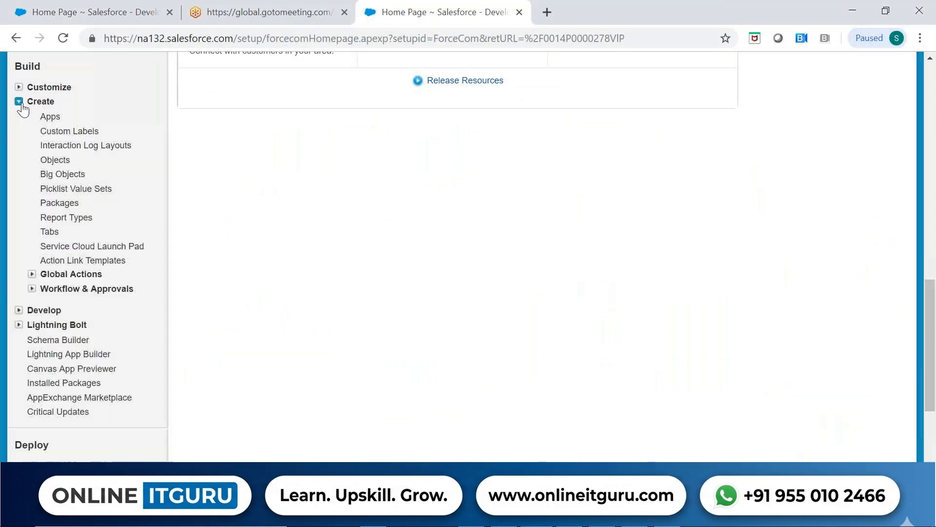
pyautogui.click(62, 161)
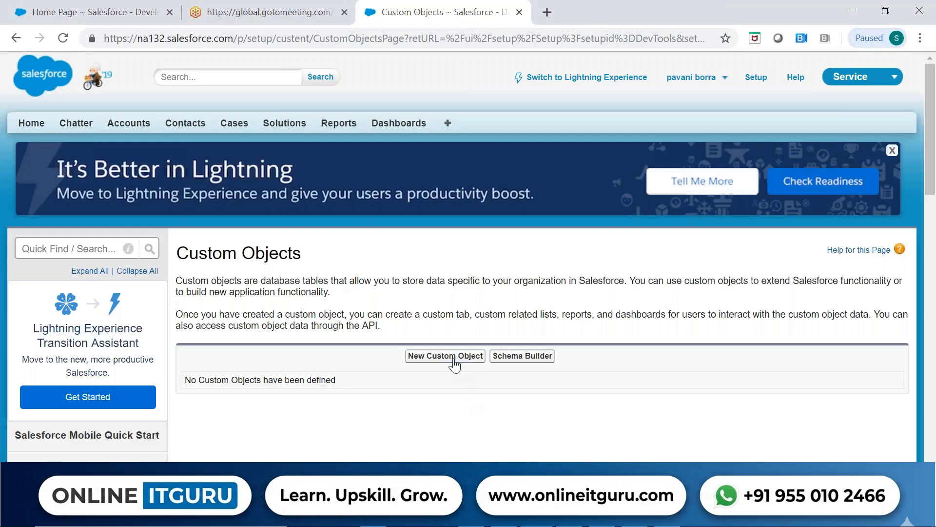
pyautogui.click(454, 361)
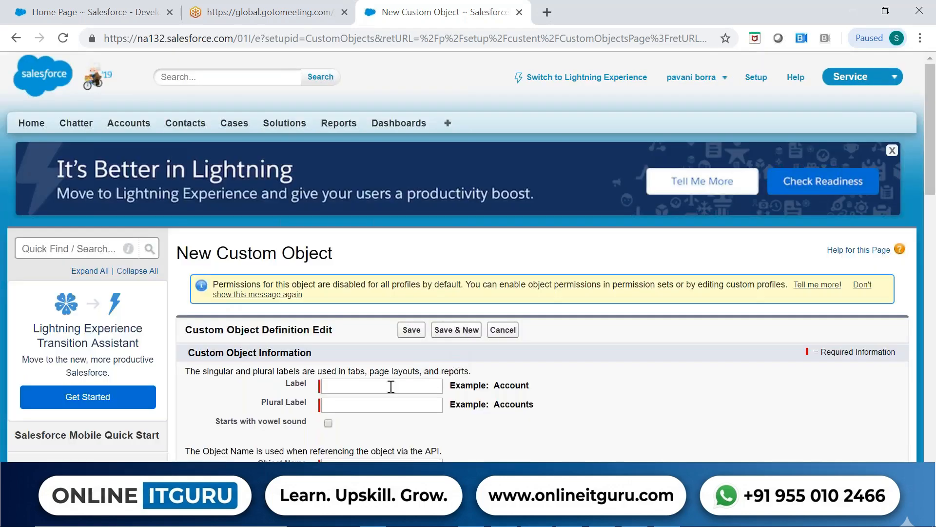
# Set the new custom object's label to Sample and its plural label to Samples.
pyautogui.click(391, 387)
pyautogui.write('Sample')
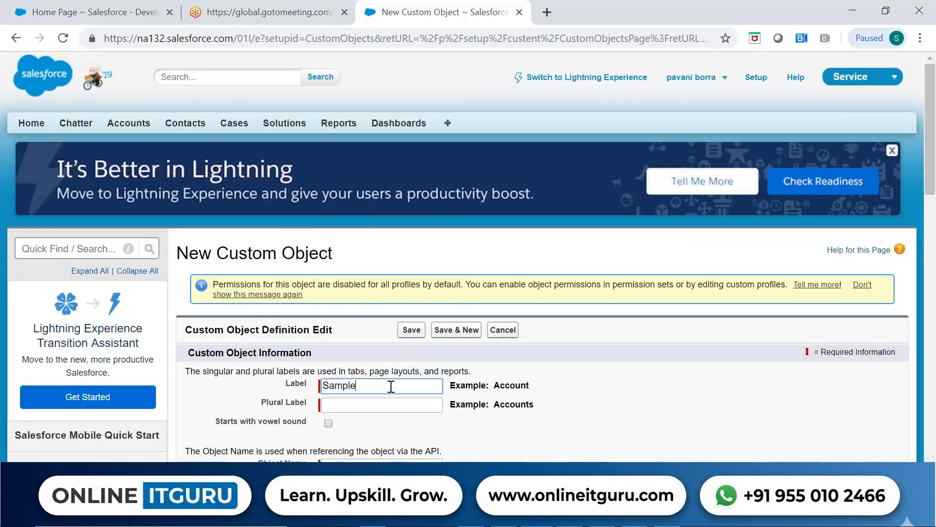
pyautogui.press('Tab')
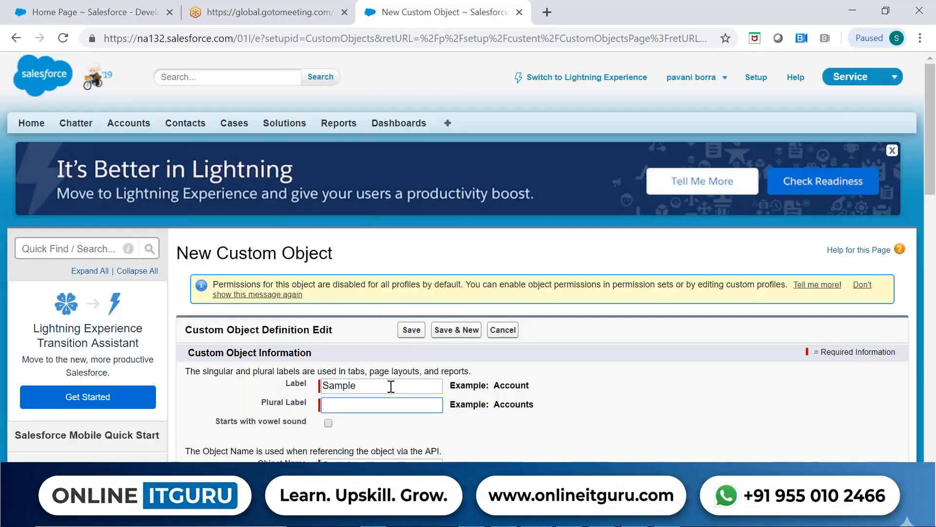
pyautogui.click(383, 405)
pyautogui.write('Samples')
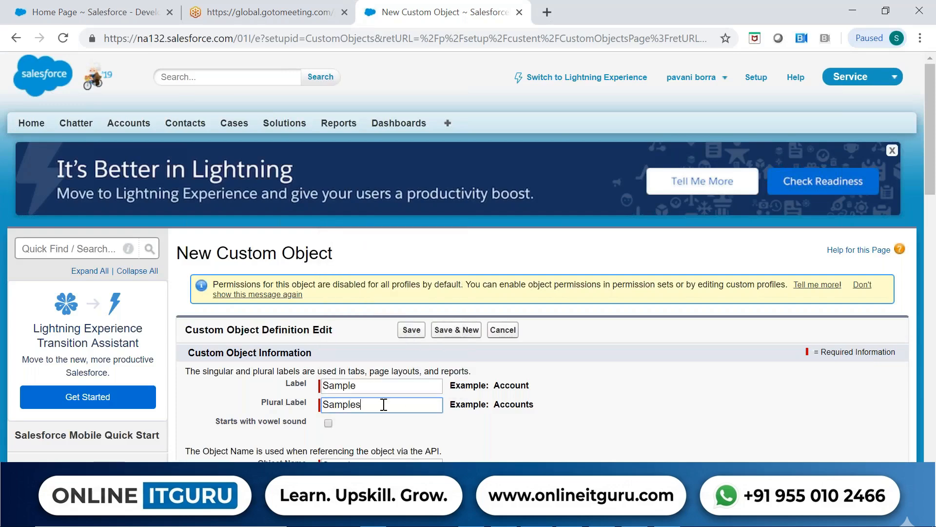
pyautogui.click(547, 446)
# Keep the record name's data type as Text, enable launching the New Custom Tab Wizard, and save the custom object.
pyautogui.scroll(-5, 549, 447)
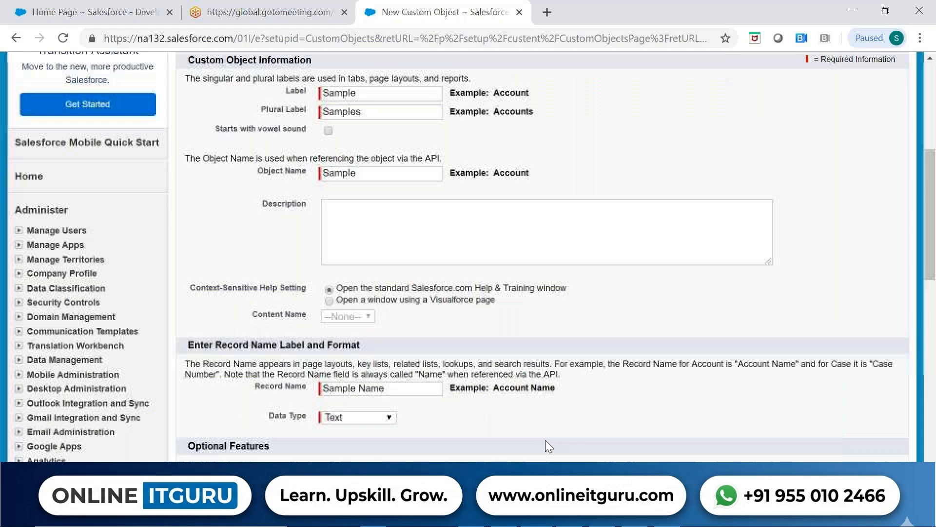
pyautogui.click(390, 416)
pyautogui.click(390, 416)
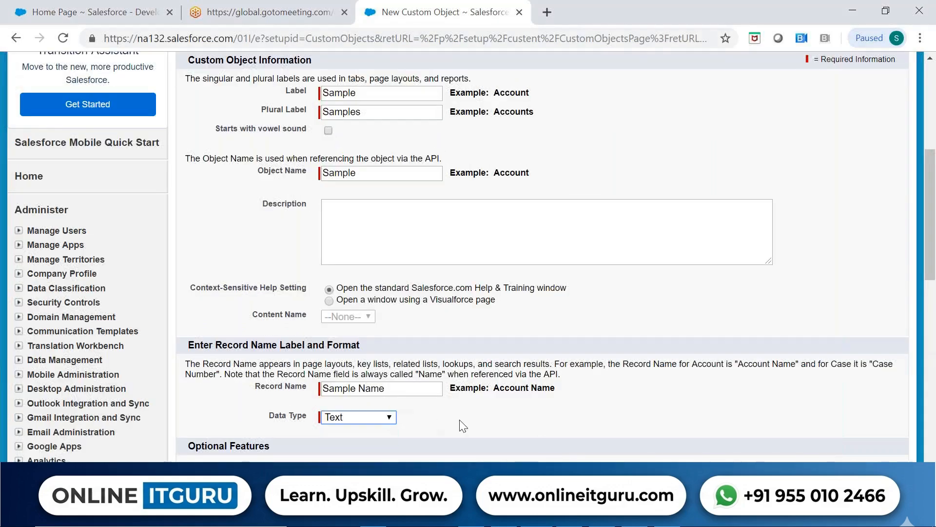
pyautogui.scroll(-5, 462, 426)
pyautogui.scroll(-4, 462, 426)
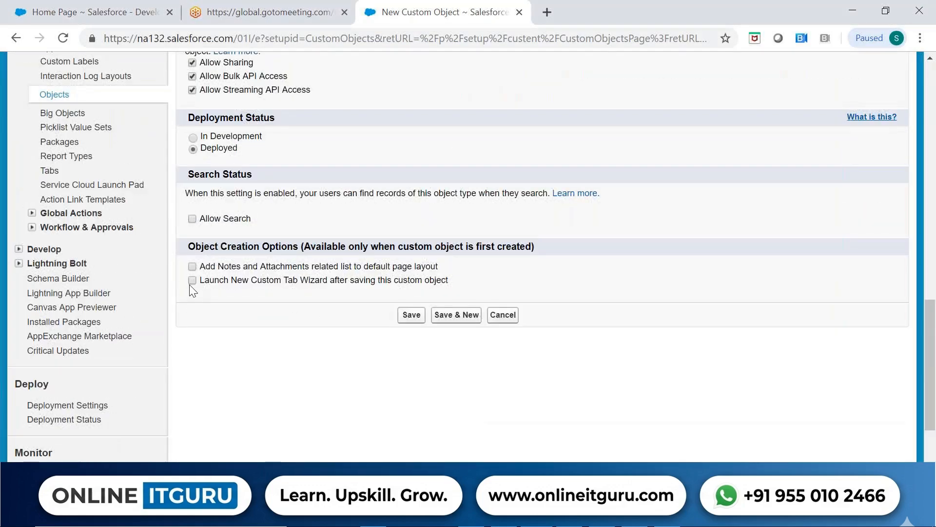
pyautogui.click(412, 314)
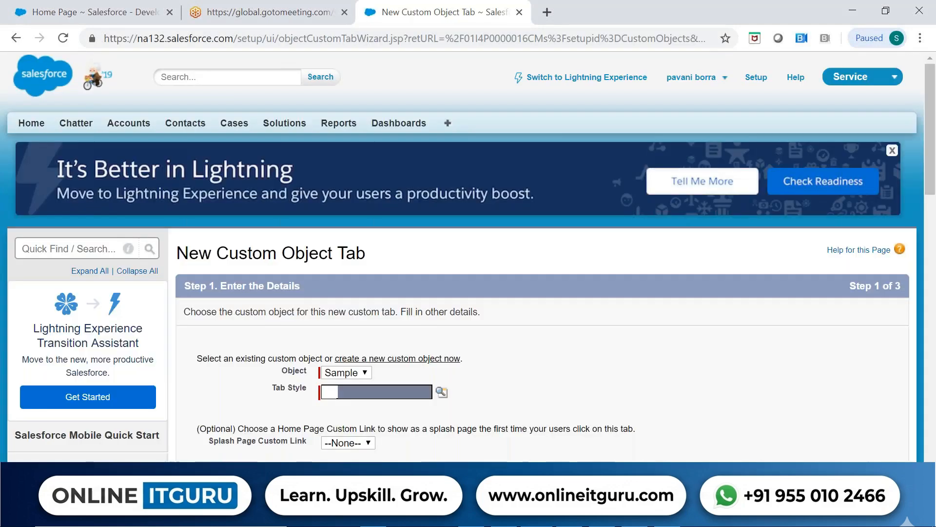
# Choose the Car tab style for the Sample object's new tab and continue to the profile settings.
pyautogui.click(344, 372)
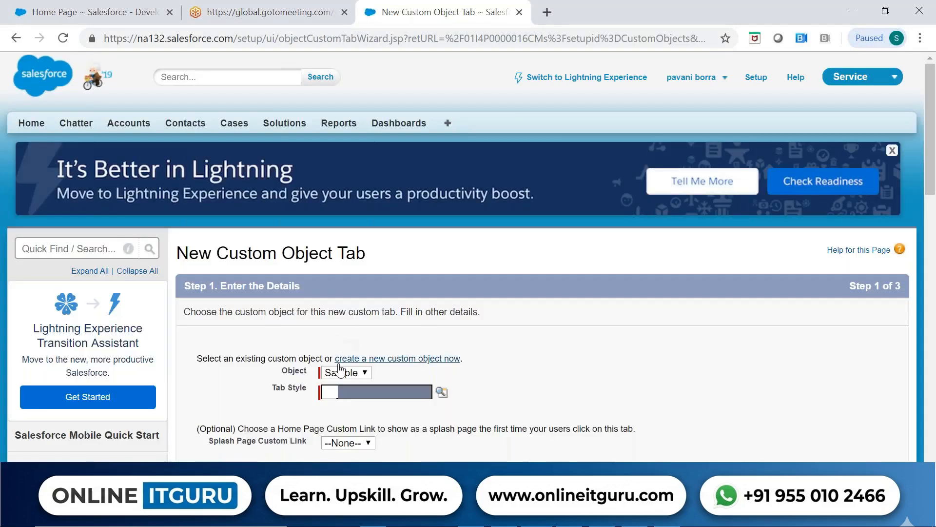
pyautogui.click(418, 377)
pyautogui.click(441, 391)
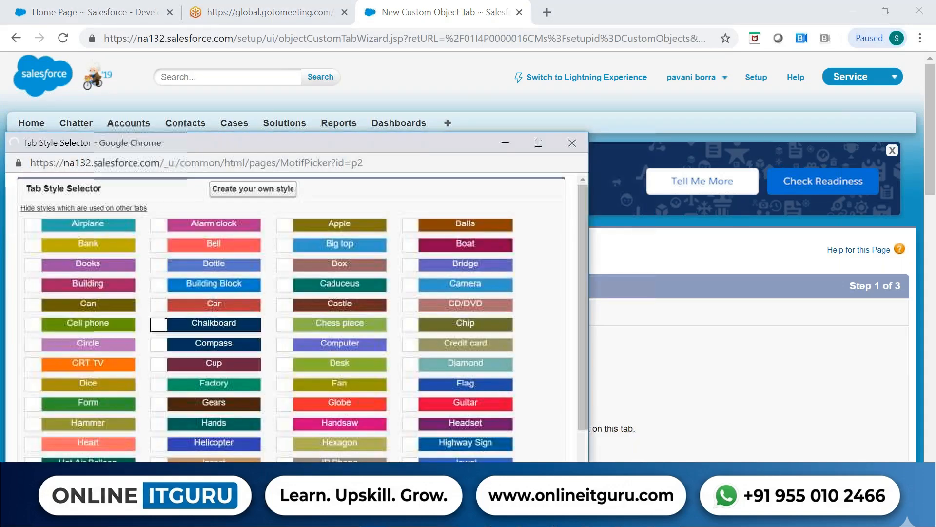
pyautogui.click(214, 303)
pyautogui.scroll(-5, 536, 358)
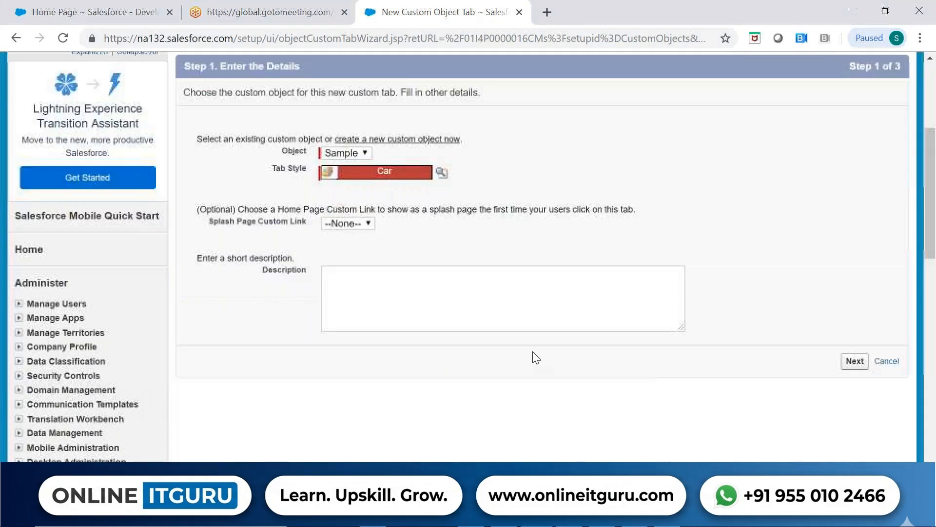
pyautogui.click(855, 361)
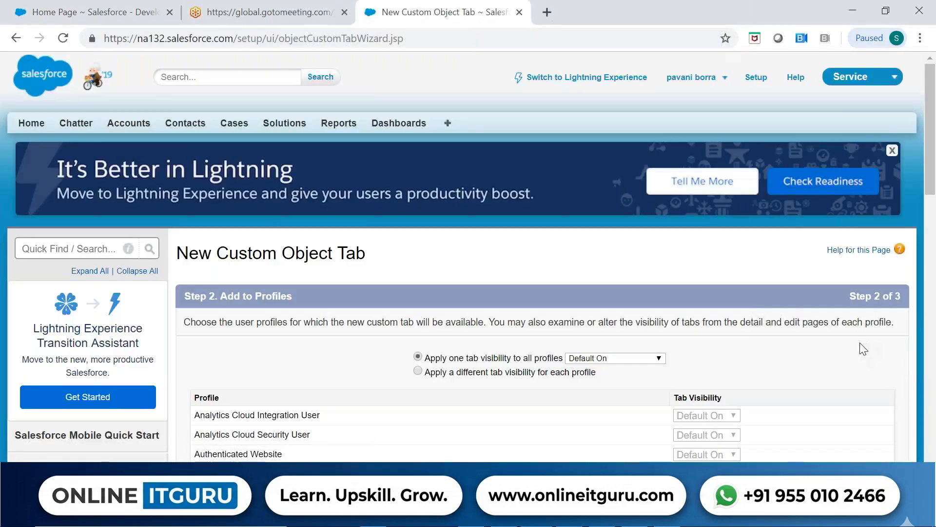
# Accept the default profile visibility and app assignments, save the custom tab, and open the Samples tab.
pyautogui.scroll(-15, 859, 350)
pyautogui.click(855, 187)
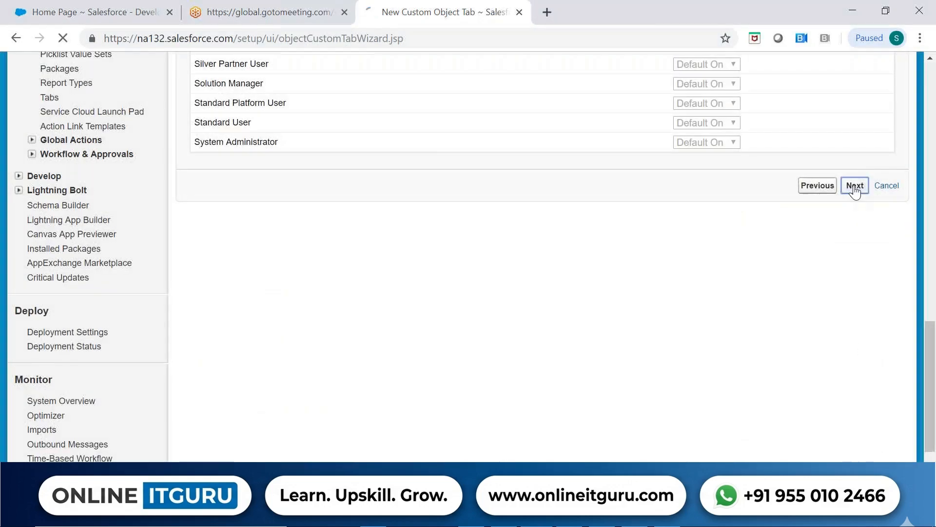
pyautogui.scroll(-10, 864, 294)
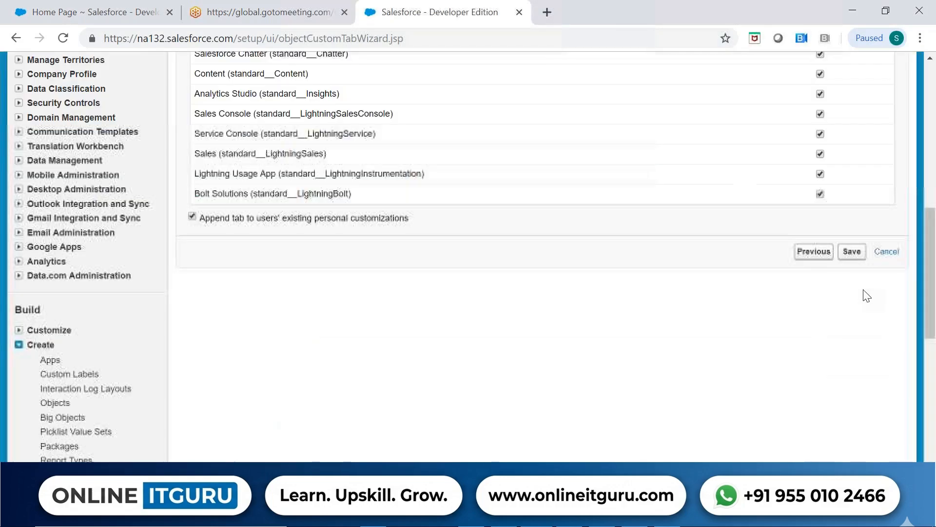
pyautogui.click(854, 239)
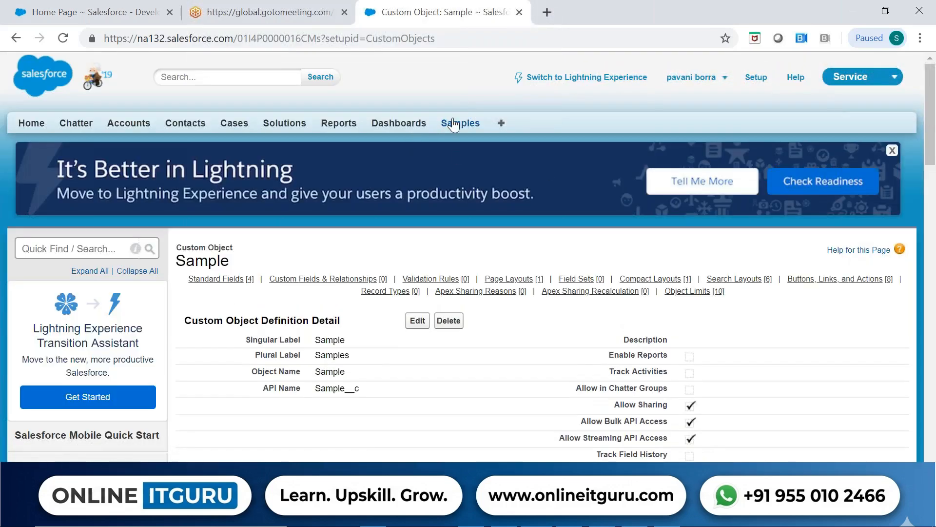
pyautogui.click(454, 124)
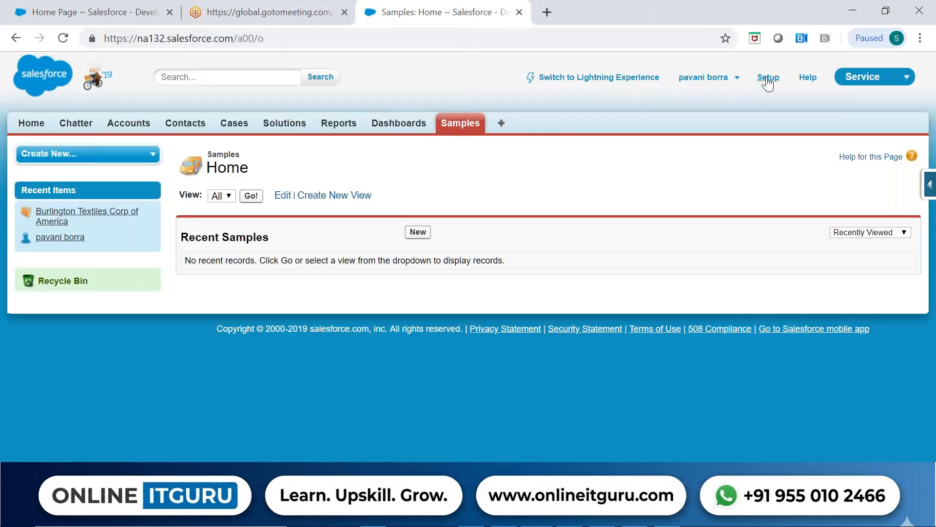
# Return to the custom objects list in Setup.
pyautogui.click(768, 78)
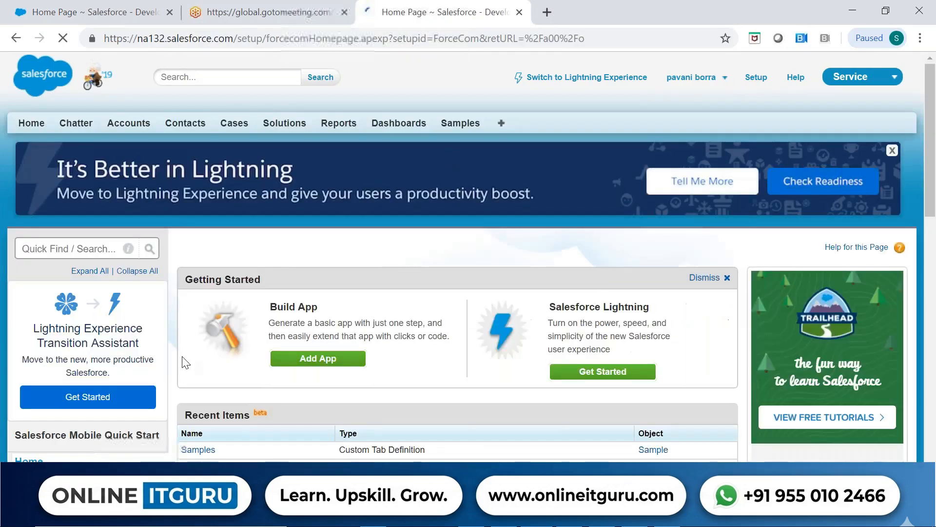
pyautogui.scroll(-10, 185, 362)
pyautogui.click(18, 320)
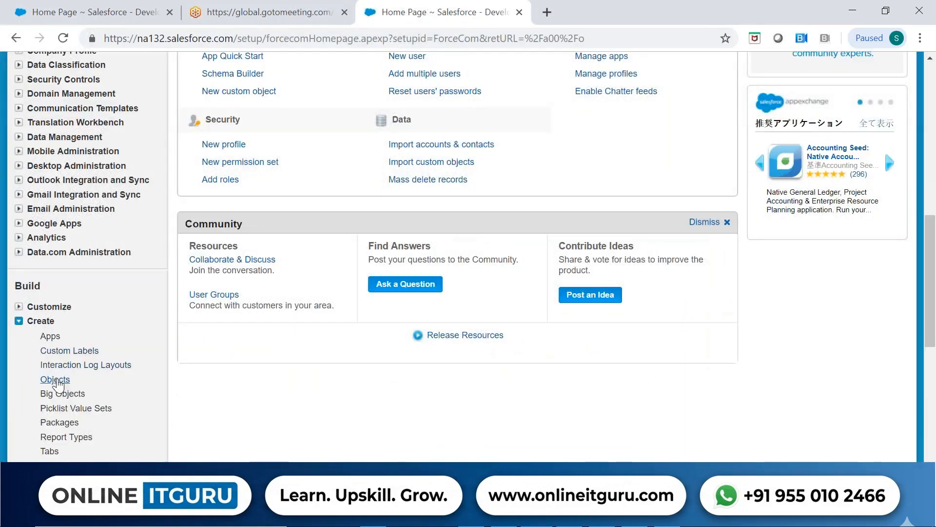
pyautogui.click(55, 381)
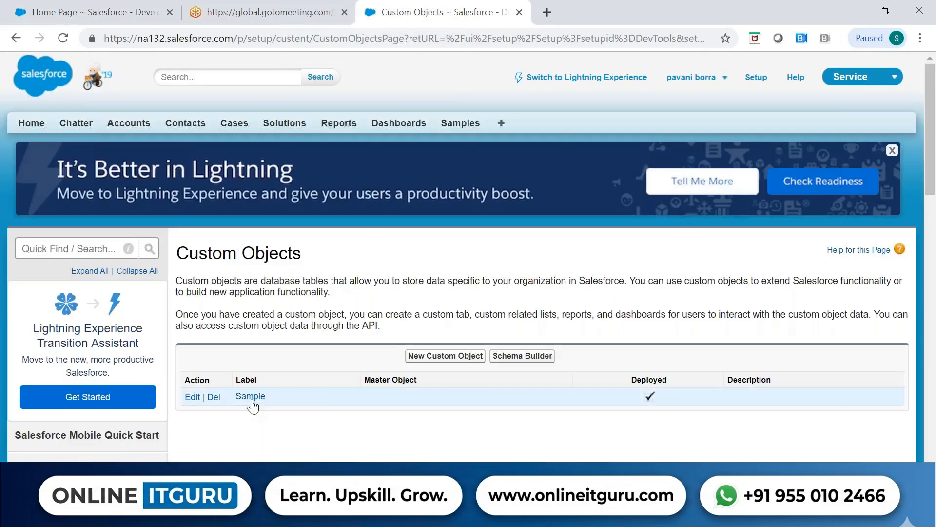
# Open the Sample custom object's definition, review its details and standard fields, and highlight the object ID in the page URL.
pyautogui.click(250, 400)
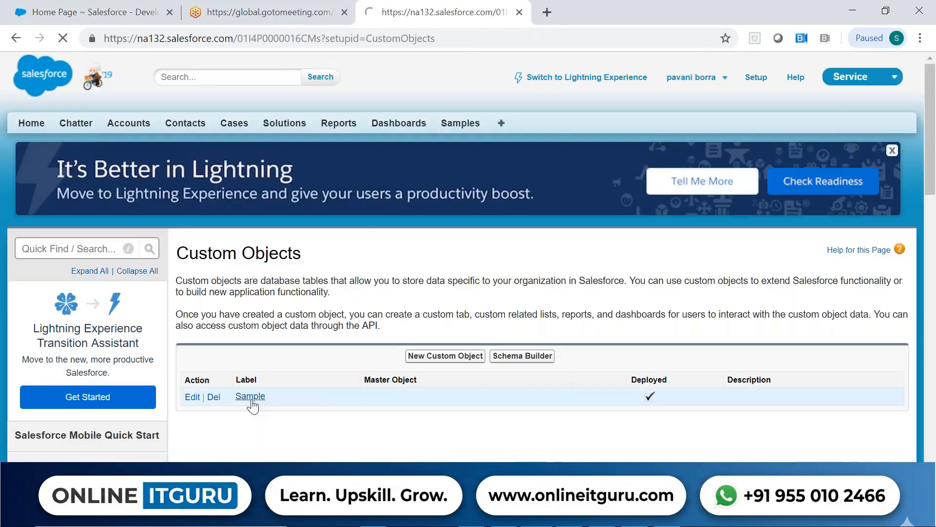
pyautogui.scroll(-8, 537, 380)
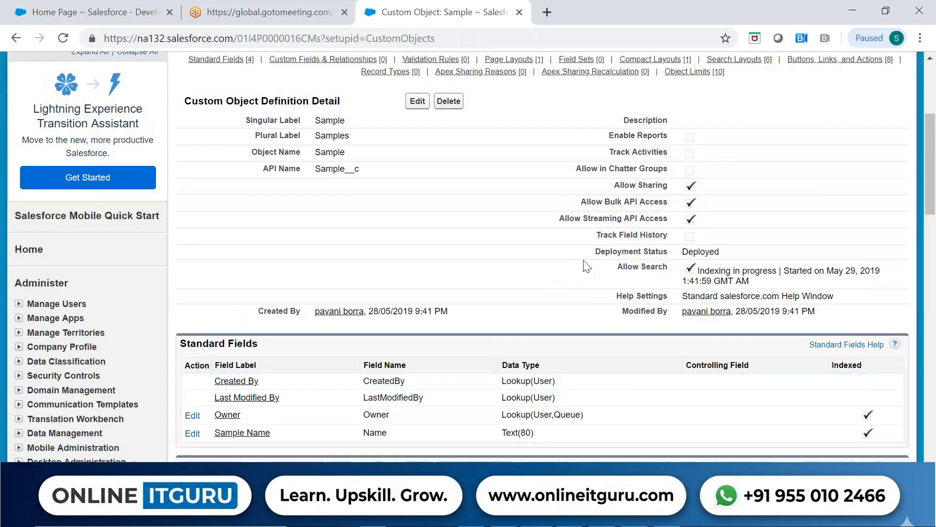
pyautogui.scroll(-3, 575, 278)
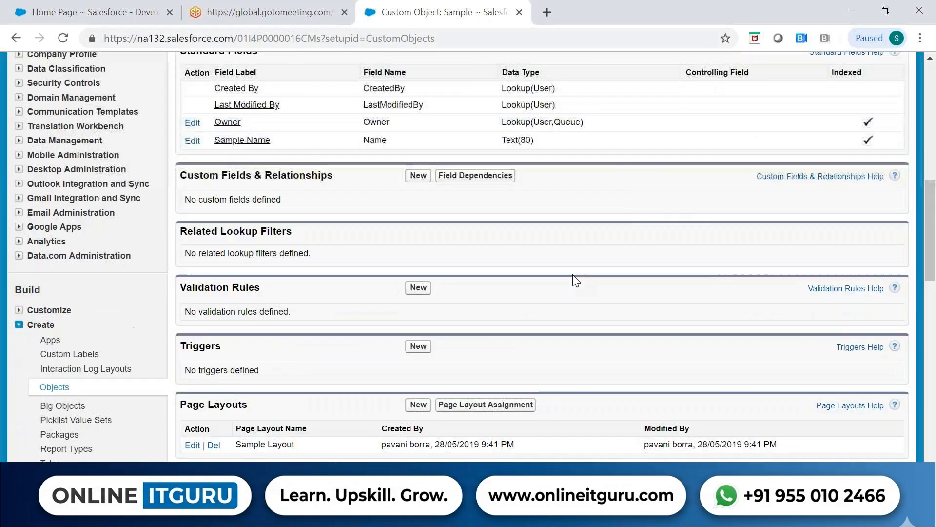
pyautogui.scroll(6, 573, 283)
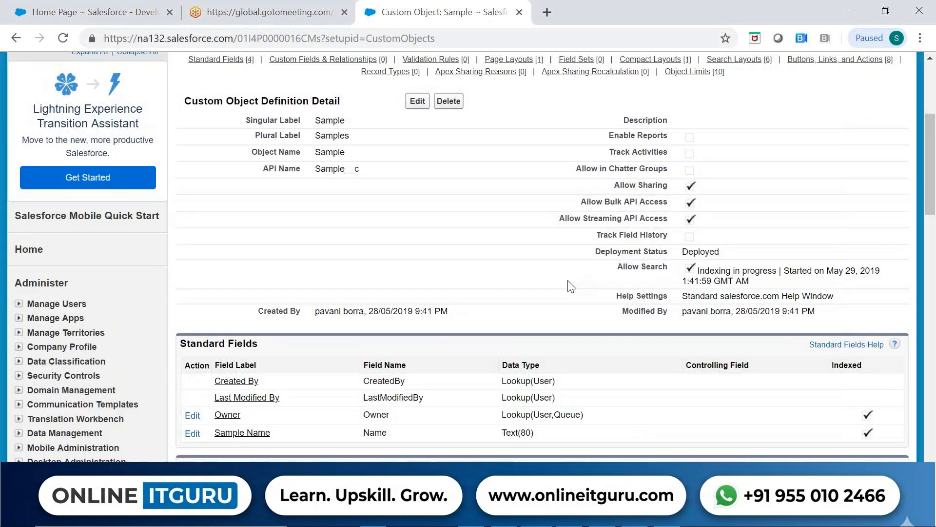
pyautogui.scroll(5, 571, 287)
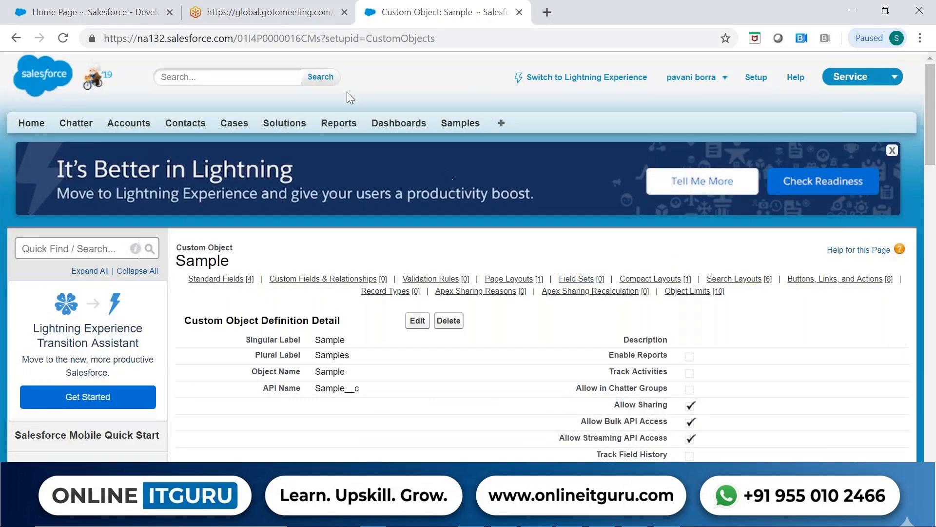
pyautogui.moveTo(239, 39); pyautogui.dragTo(321, 39)
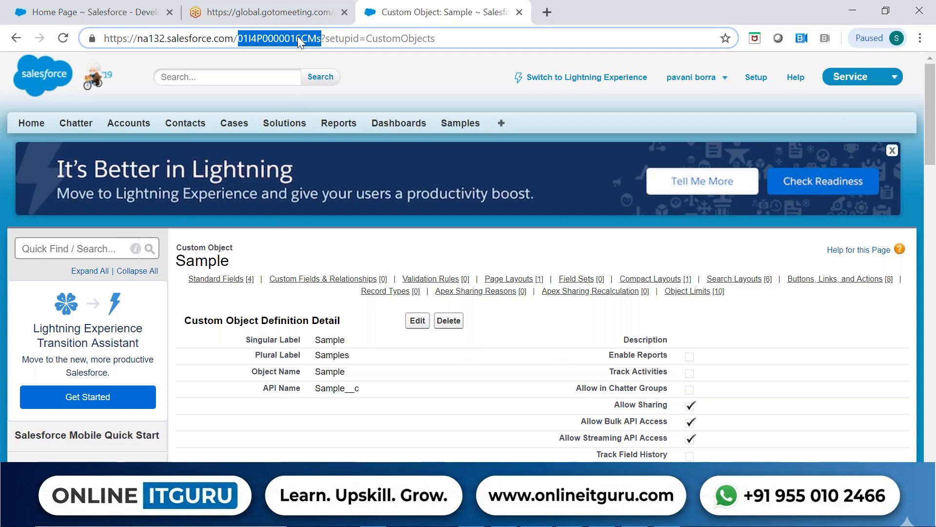
# Switch to the Objects Standard.pptx presentation in PowerPoint and show the ID column in the field table on slide 5, Exploring Building Blocks.
pyautogui.hotkey('alt', 'Tab')
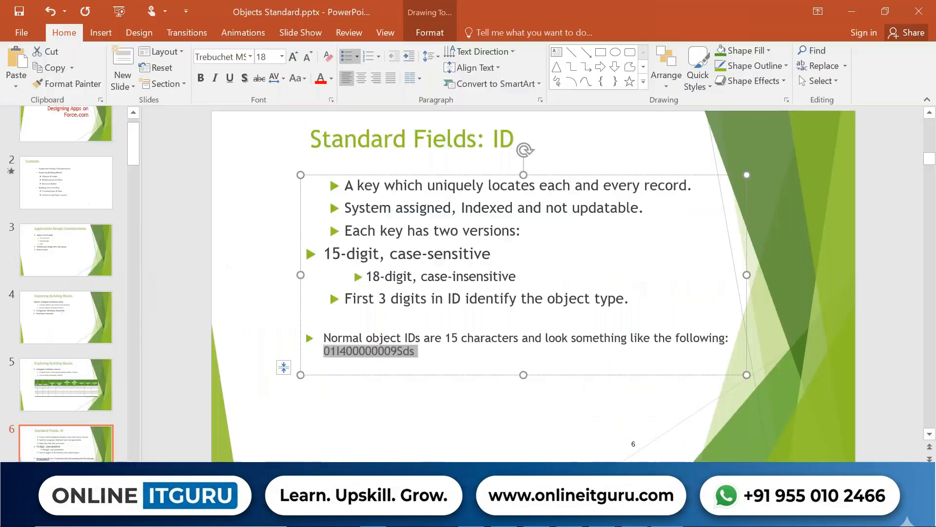
pyautogui.click(88, 384)
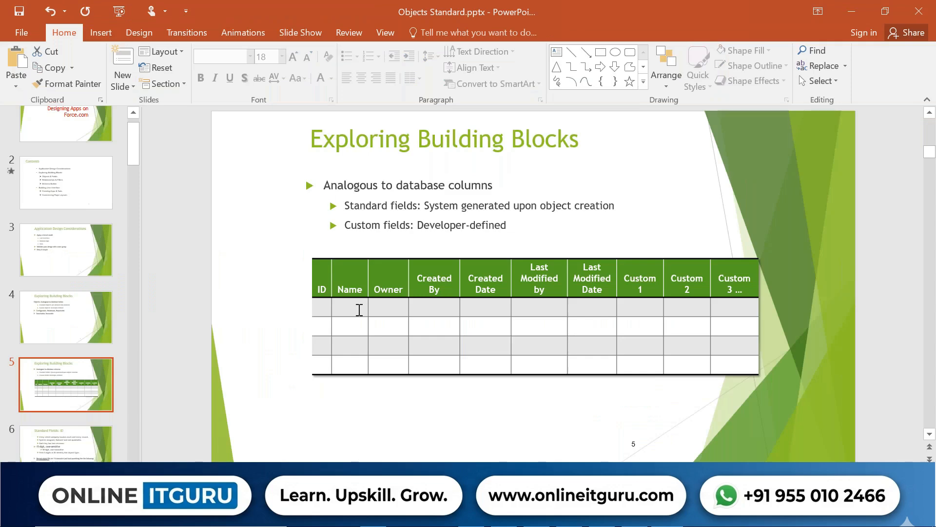
pyautogui.click(323, 288)
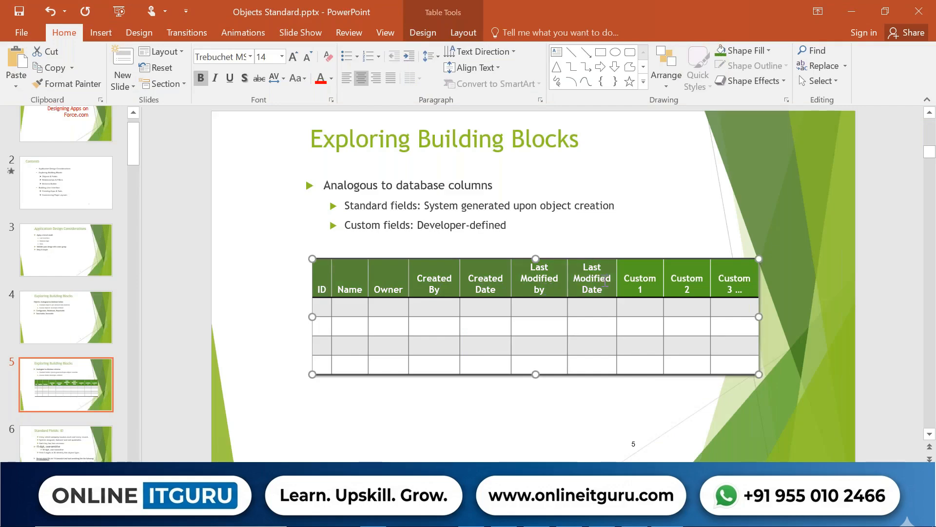
# Switch back to Salesforce in the browser and highlight the Sample object's API name, then its custom-object suffix.
pyautogui.hotkey('alt', 'Tab')
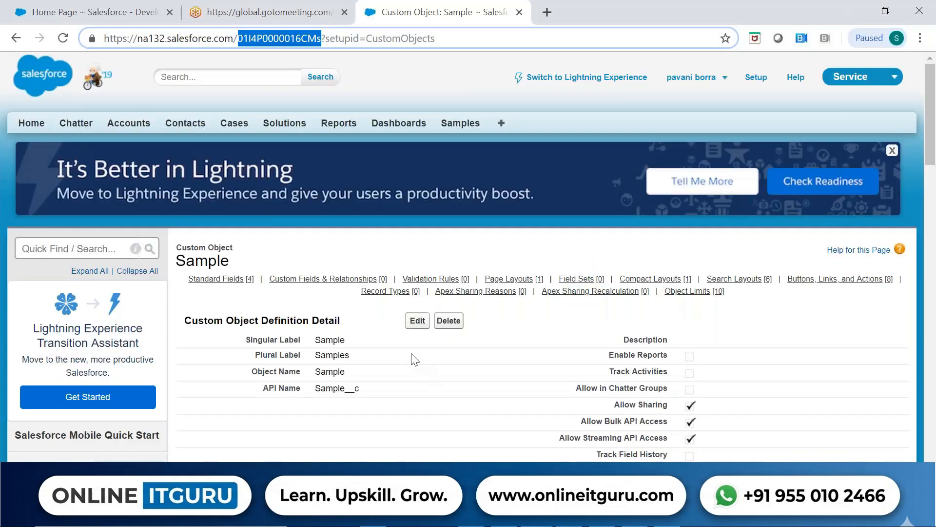
pyautogui.scroll(-2, 438, 404)
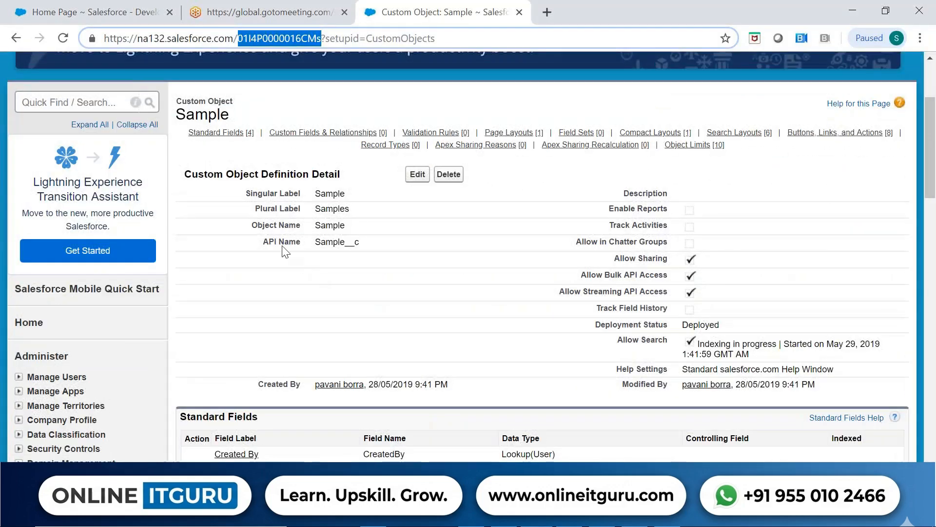
pyautogui.moveTo(268, 241); pyautogui.dragTo(365, 249)
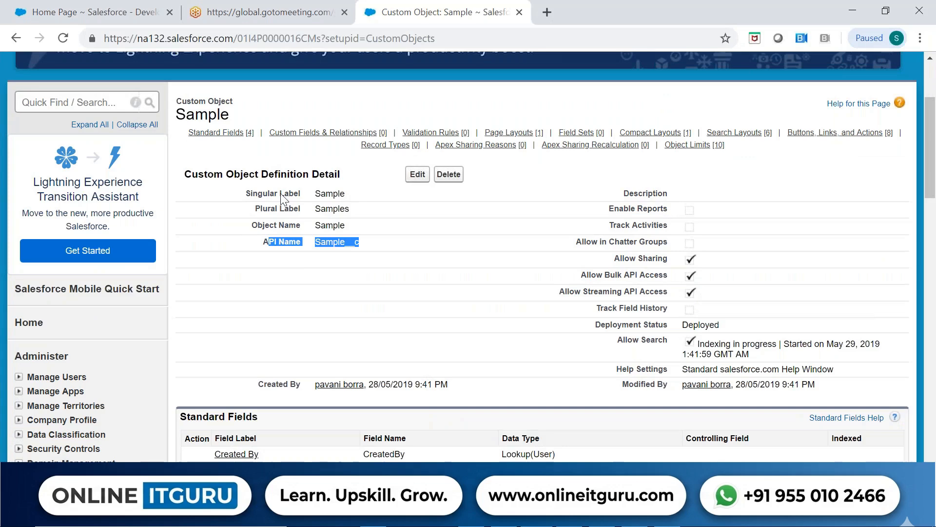
pyautogui.click(353, 254)
pyautogui.moveTo(350, 242); pyautogui.dragTo(362, 244)
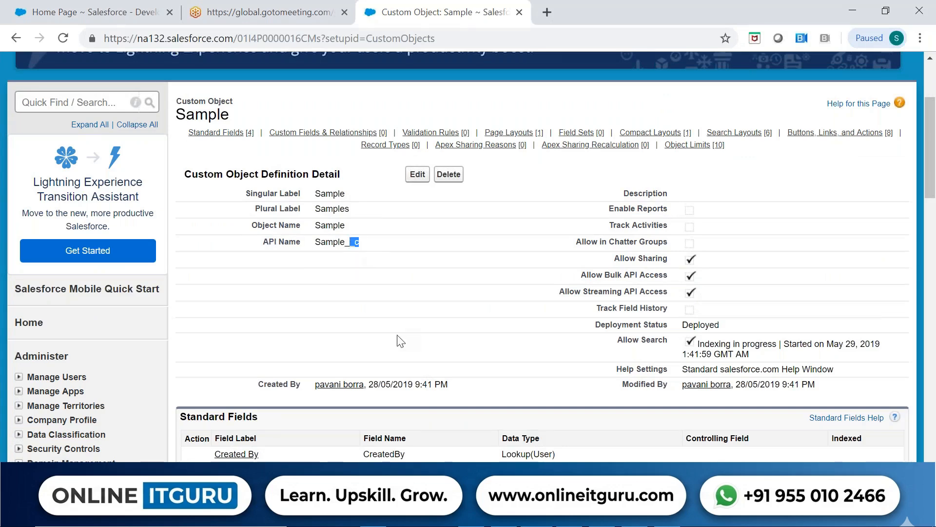